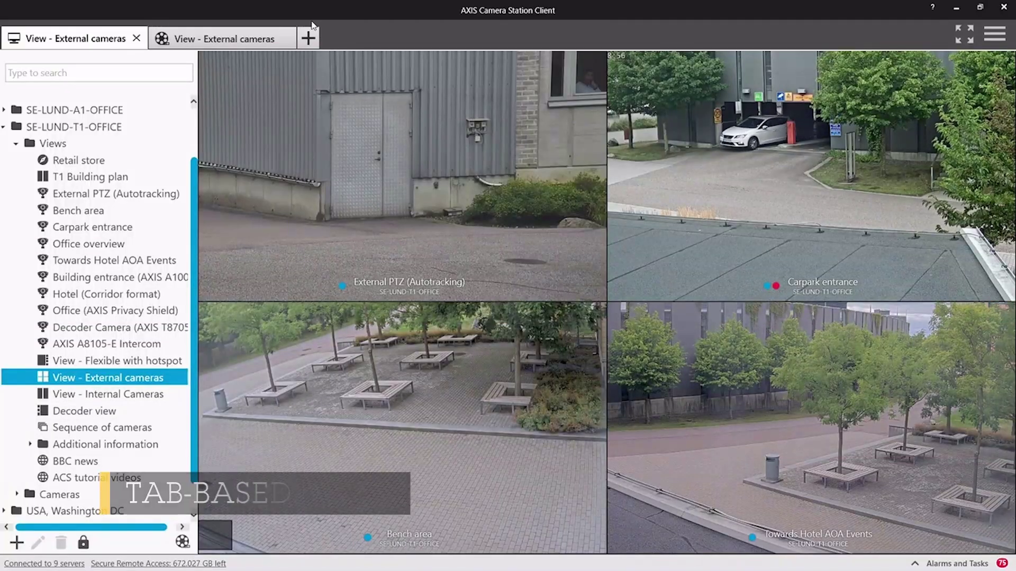
- Show the Bench area camera in a new live view tab, then go back to External cameras recordings
click(308, 38)
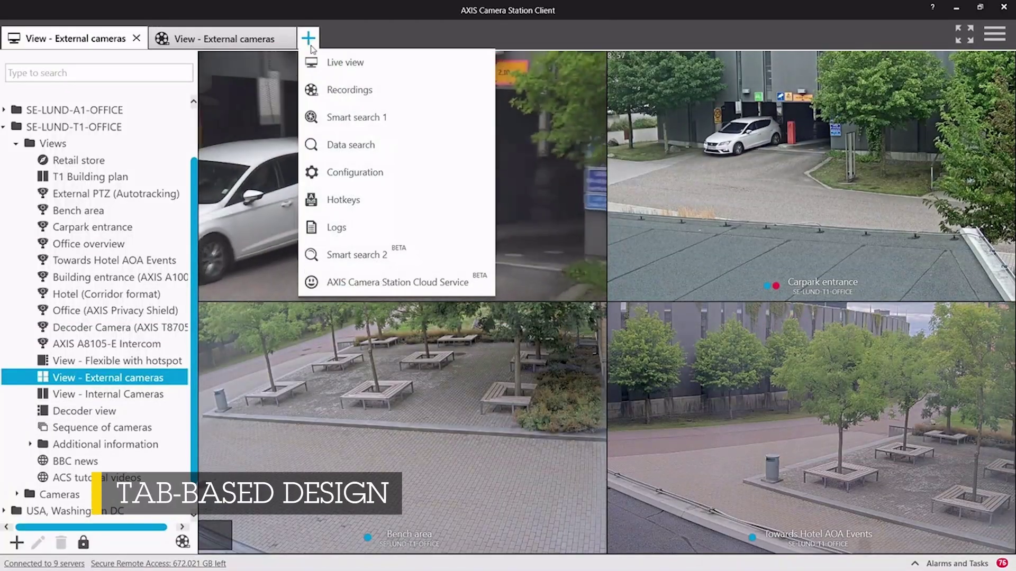
click(343, 64)
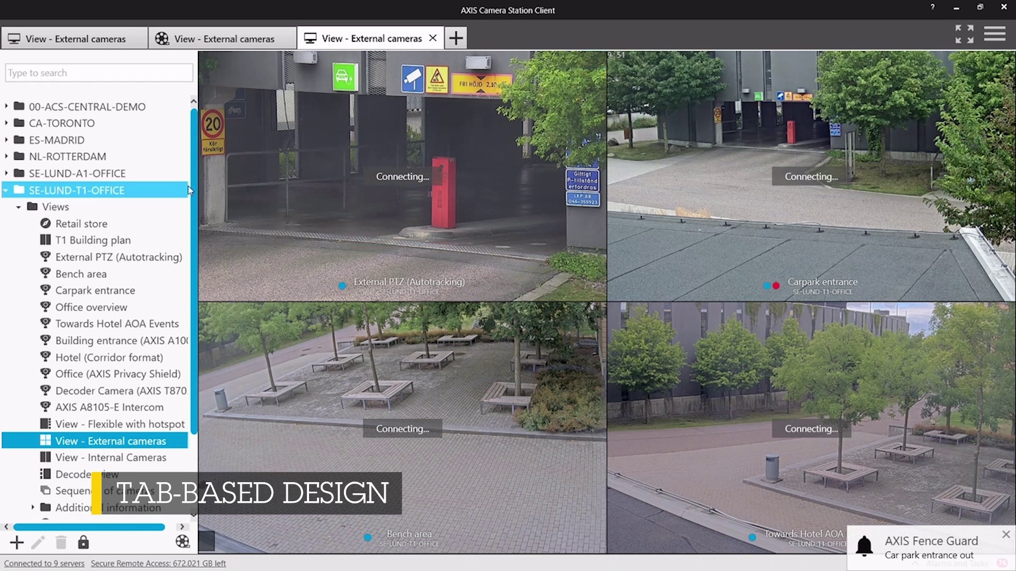
double_click(130, 274)
click(223, 39)
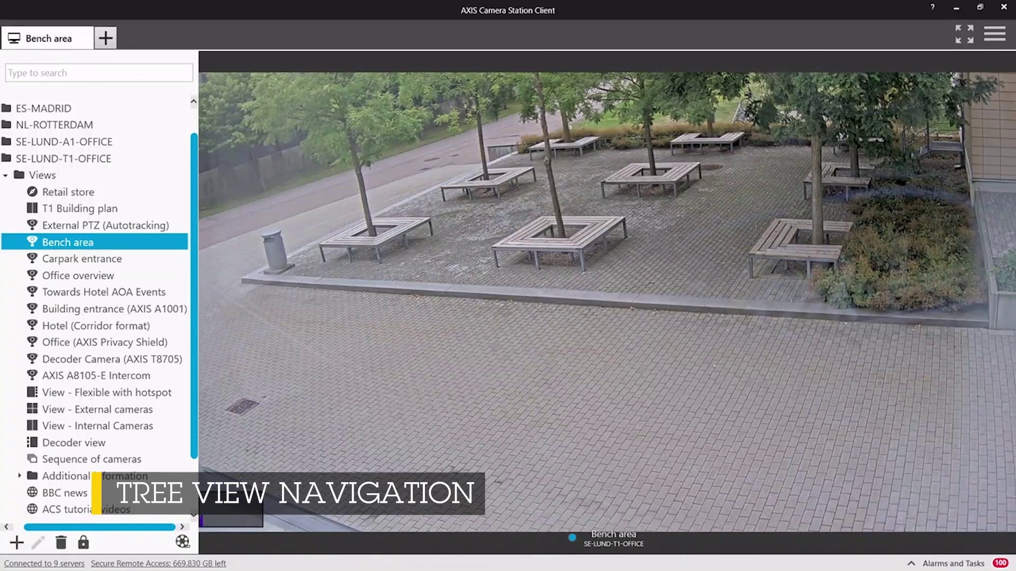
- Show Bench area through Towards Hotel AOA Events in a 2x2 view, adding Retail store and ACS tutorial videos tiles
shift+click(159, 293)
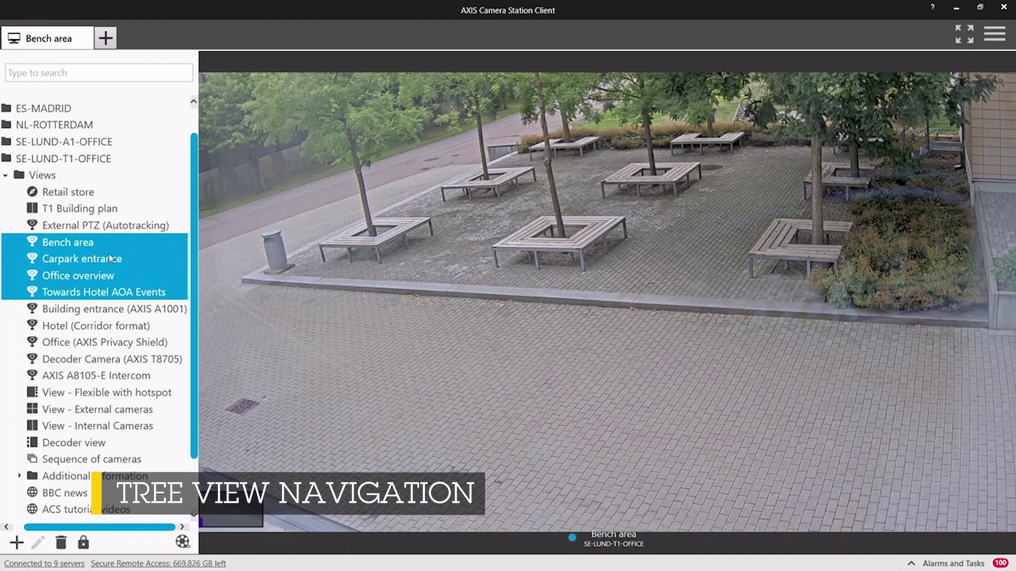
drag(109, 259, 305, 268)
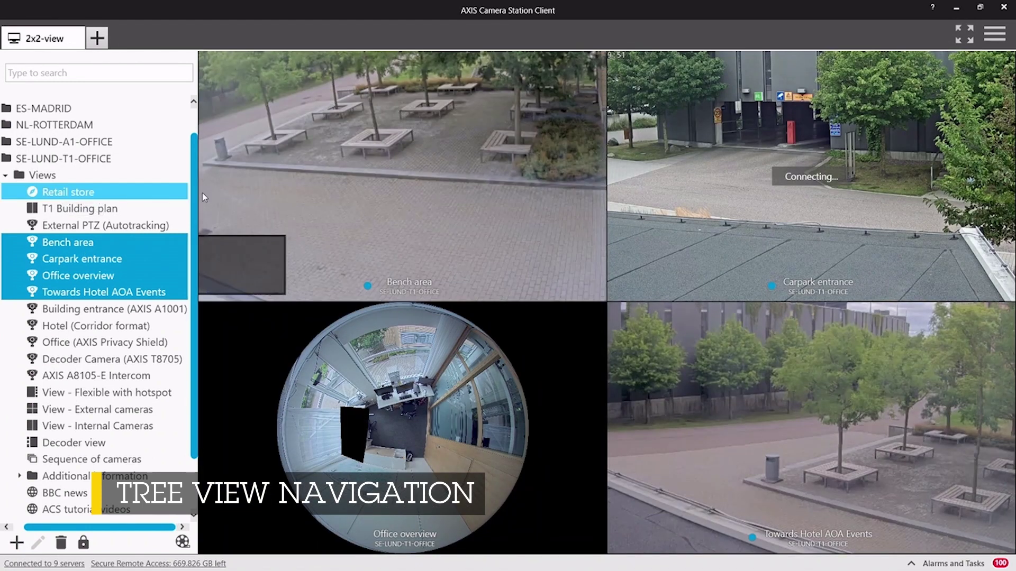
drag(286, 188, 162, 369)
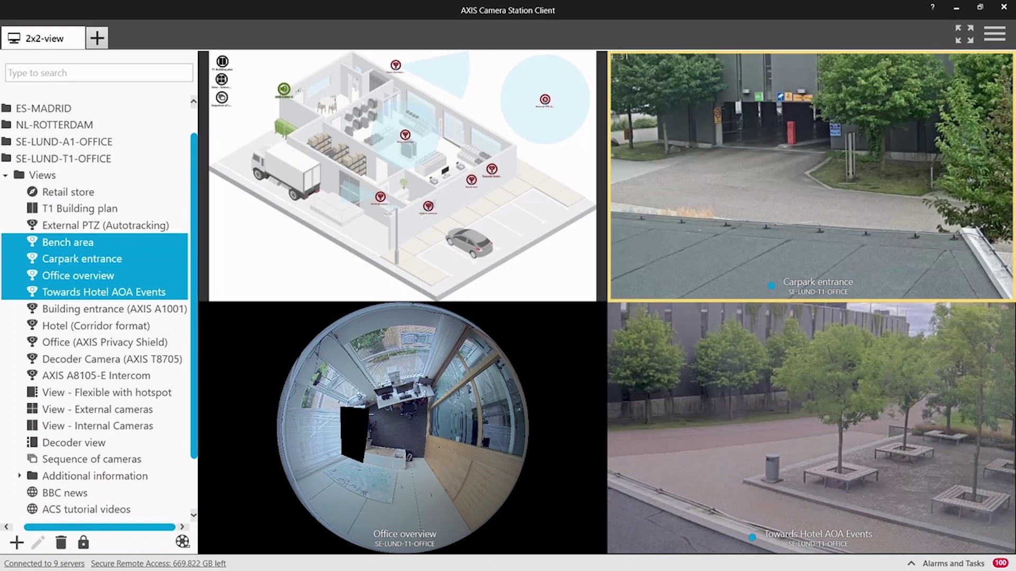
drag(78, 503, 679, 226)
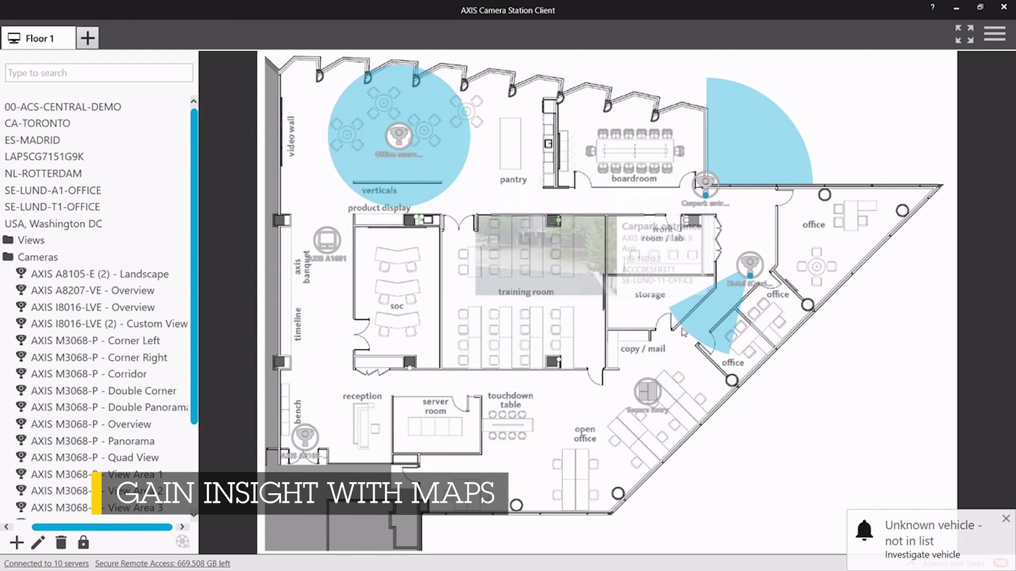
- Open the Secure Entry door dashboard from its Floor 1 map icon
click(649, 398)
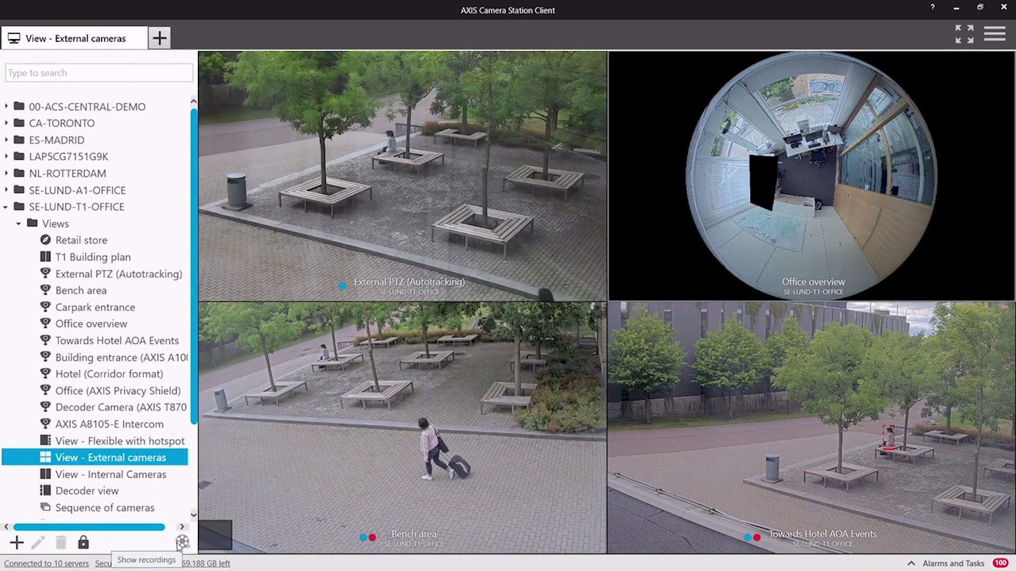
- Rewind the external cameras' recordings to about 10:27 AM and open the vehicle detection filter
click(182, 543)
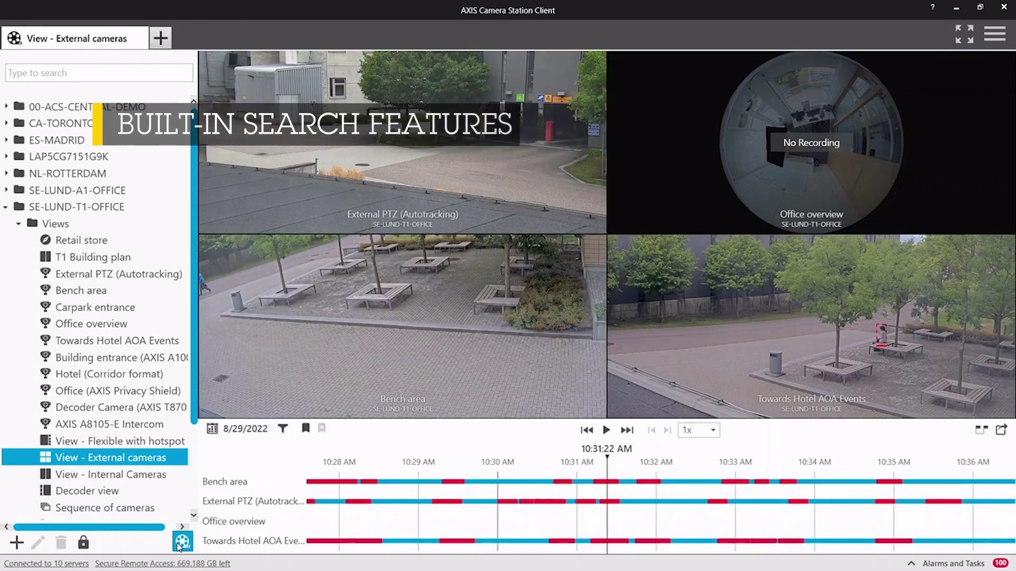
drag(546, 485, 696, 484)
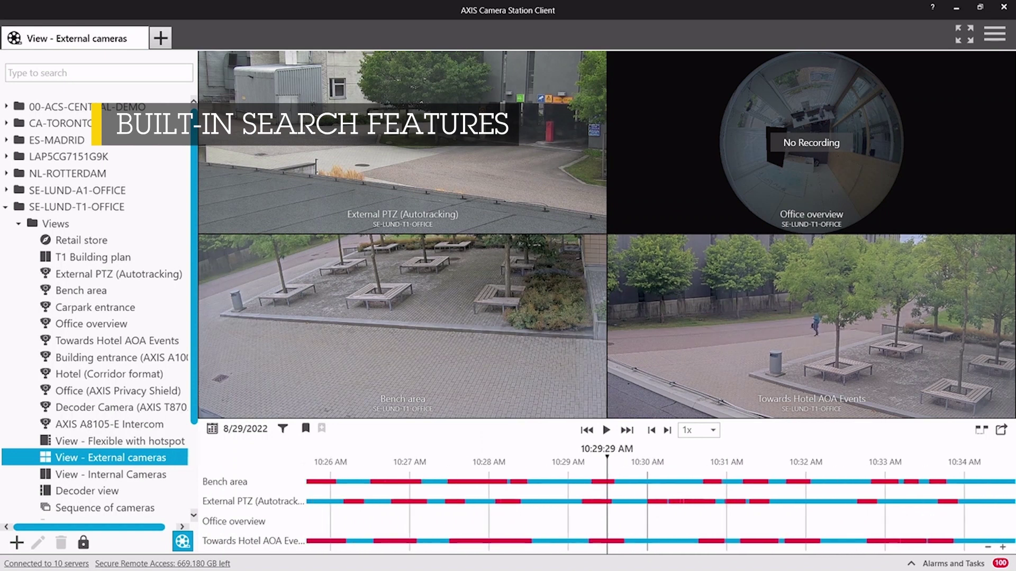
drag(556, 484, 762, 485)
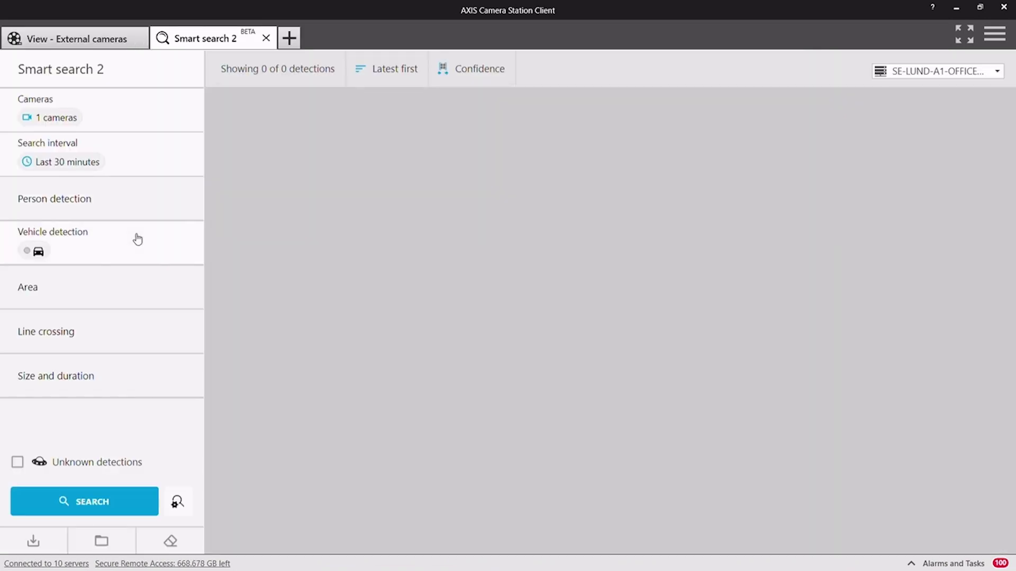
click(137, 248)
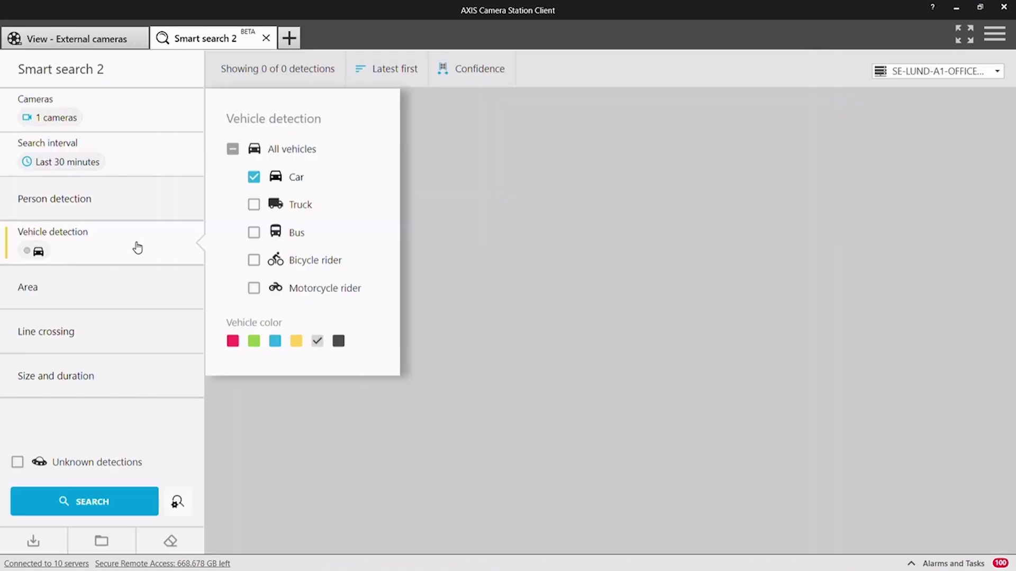
- Search for car detections, returning 73 results, then bring up the server statistics inventory
click(137, 248)
click(109, 497)
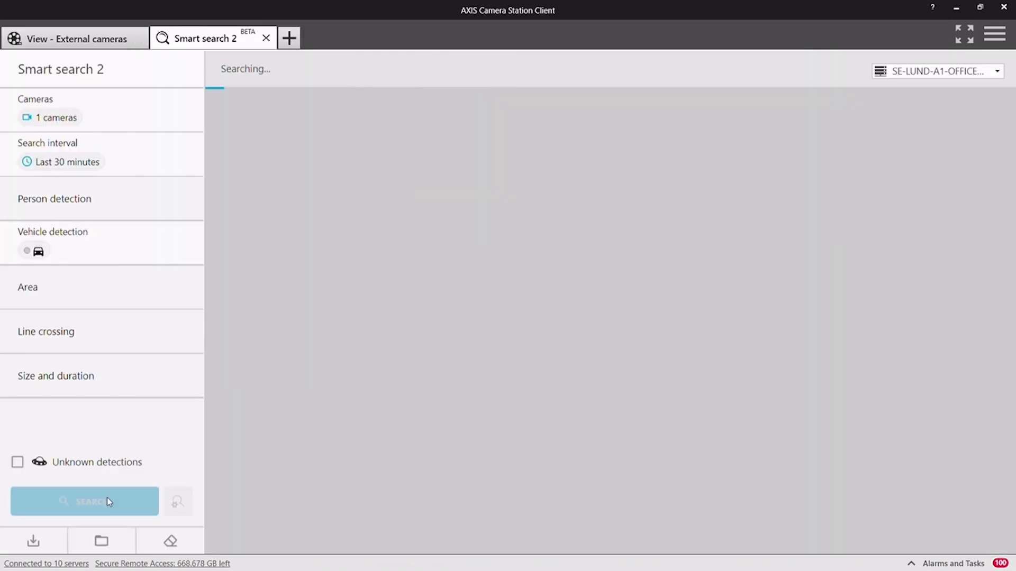
click(528, 222)
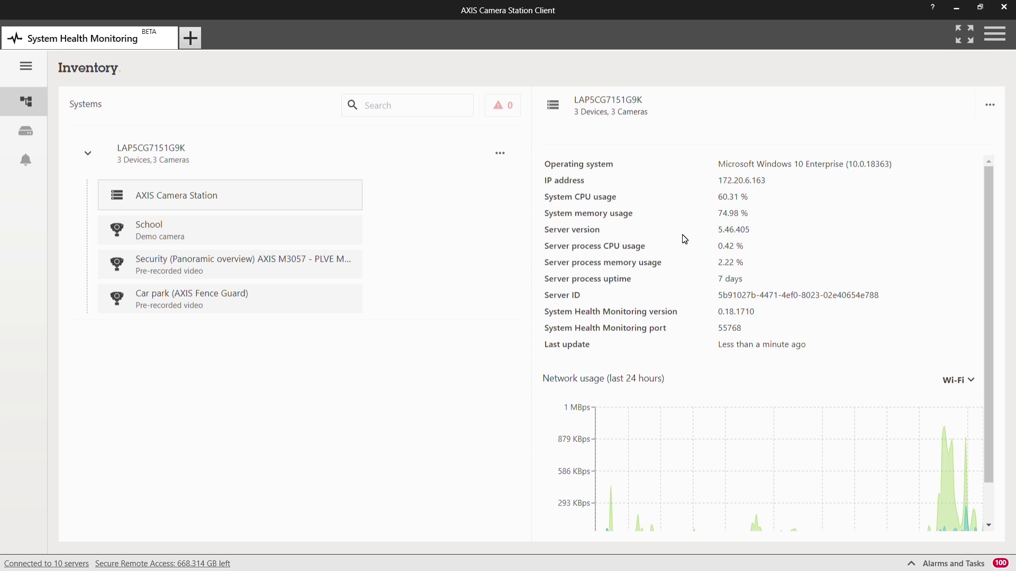
scroll(682, 239, down, 1)
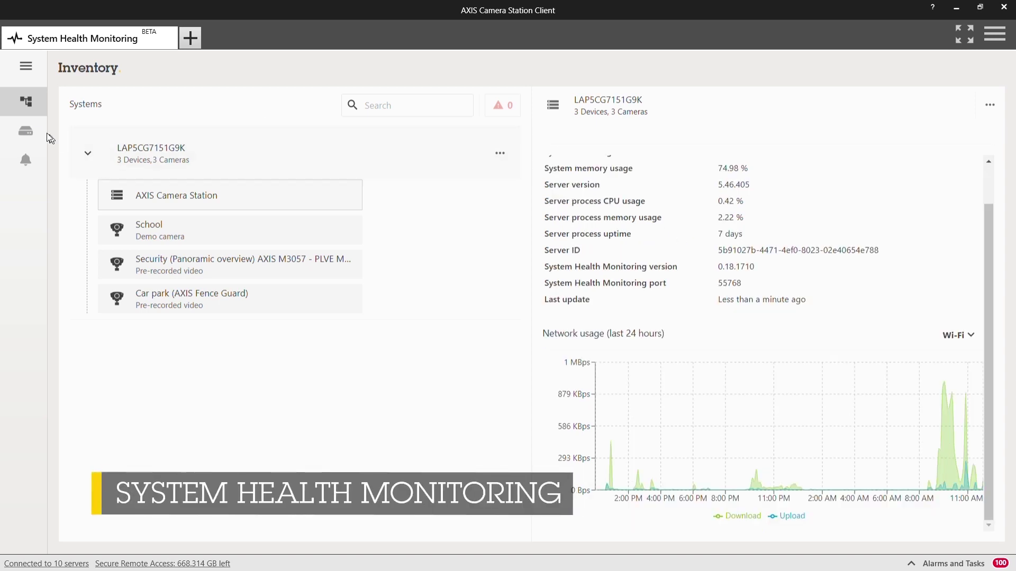
- Check the recording storage summary, then view the log of five system-down notifications
click(25, 131)
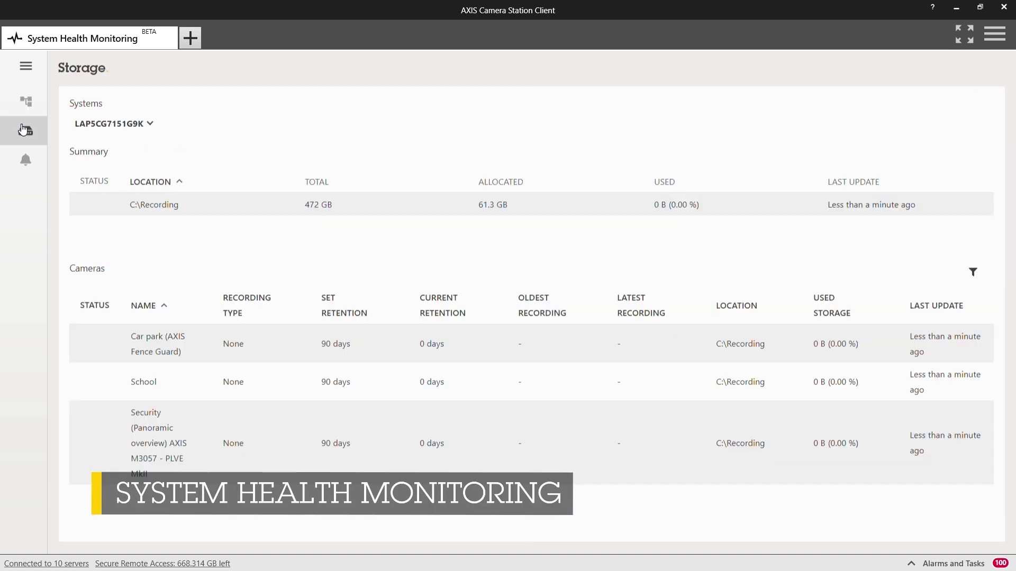
click(26, 164)
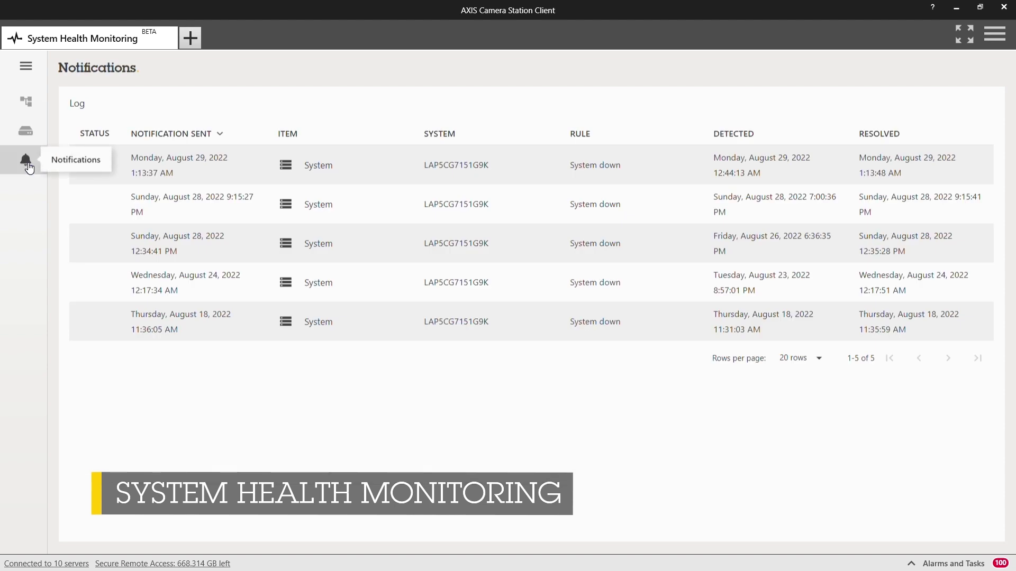